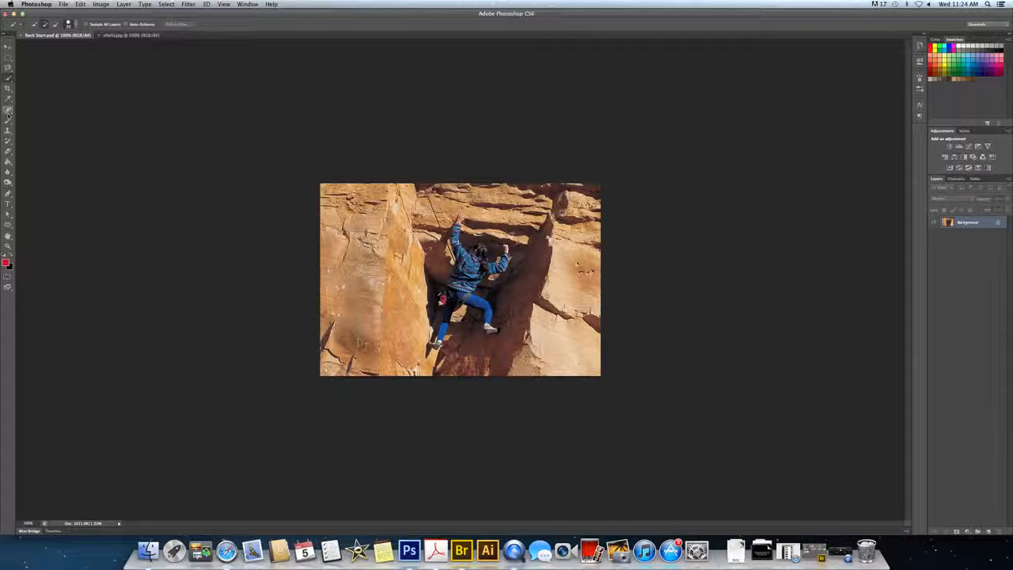
# Remove the carved DJ letters from the lower part of the left-hand rock with the Healing Brush
pyautogui.click(9, 110)
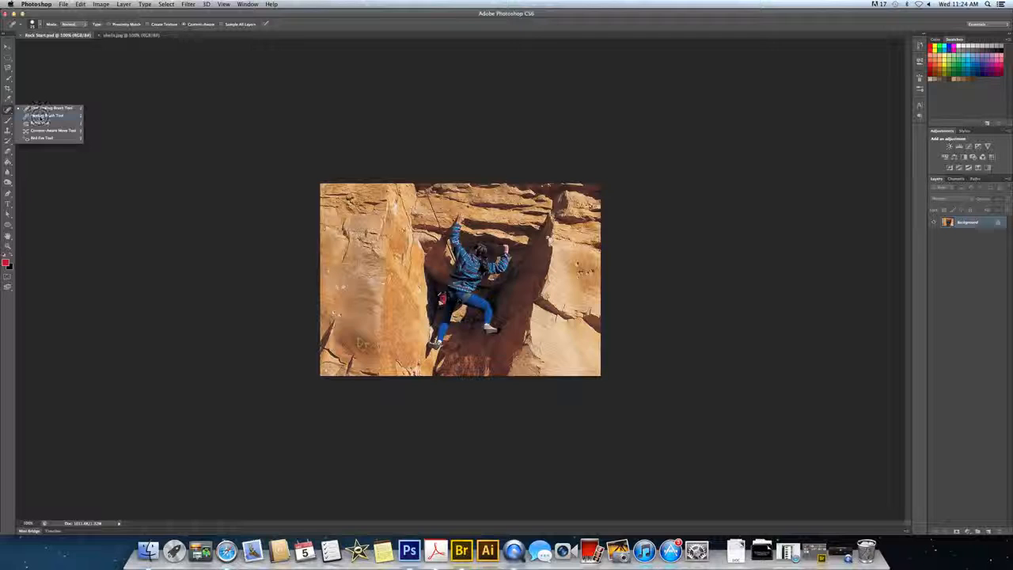
pyautogui.click(44, 116)
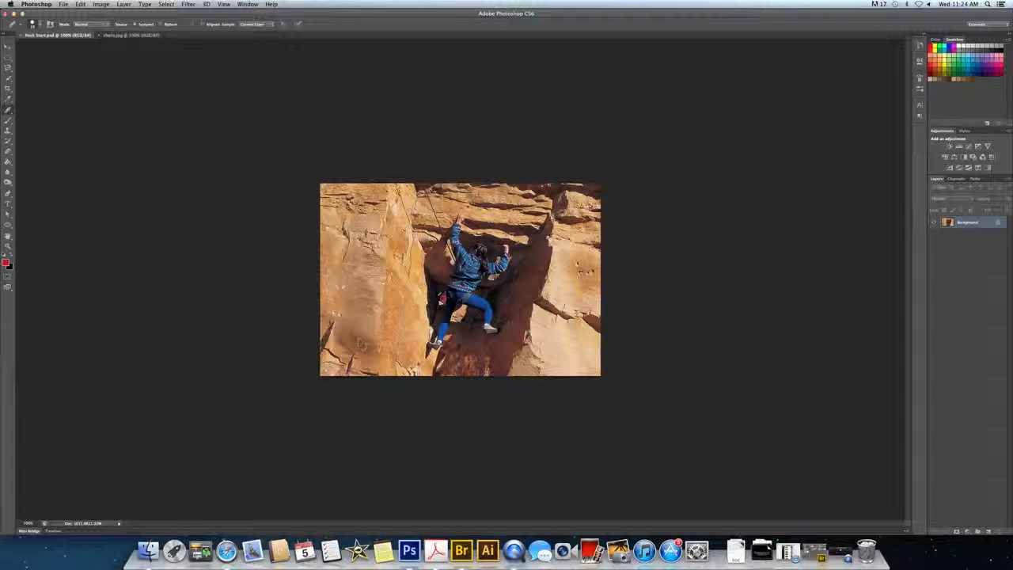
pyautogui.scroll(3, 353, 336)
pyautogui.scroll(4, 326, 375)
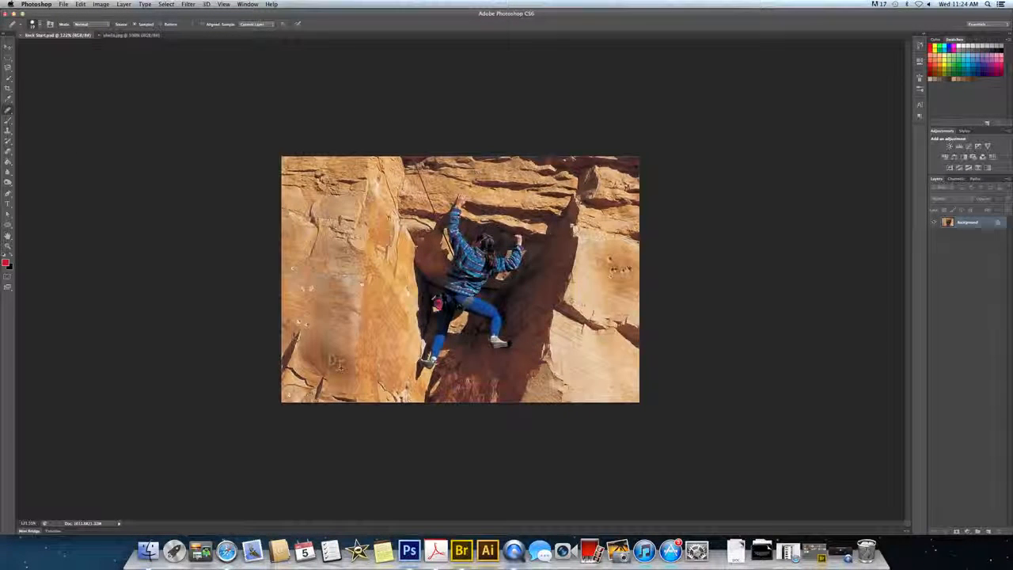
pyautogui.scroll(2, 326, 375)
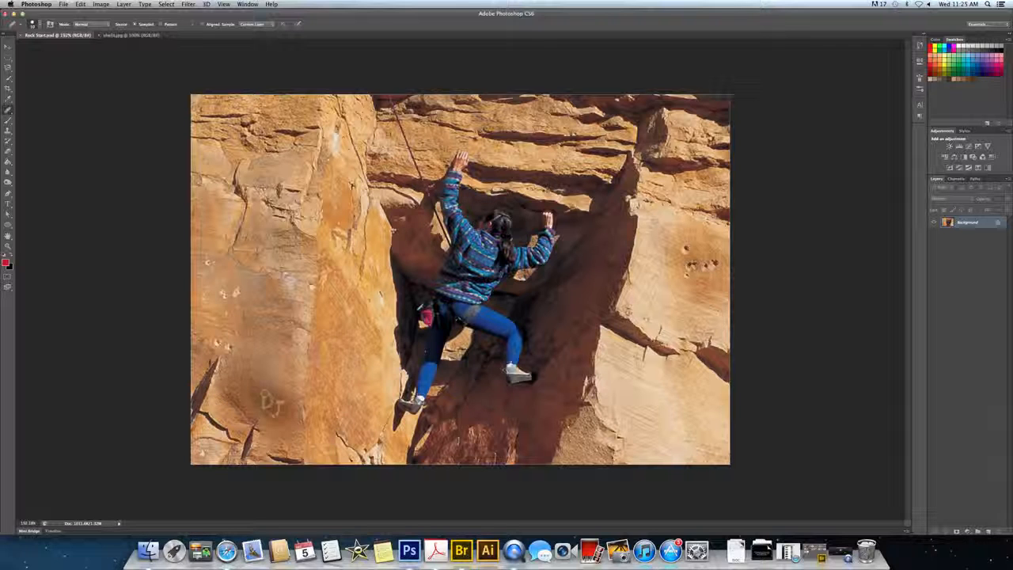
pyautogui.moveTo(268, 395)
pyautogui.mouseDown()
pyautogui.moveTo(266, 406)
pyautogui.moveTo(269, 397)
pyautogui.moveTo(282, 404)
pyautogui.mouseUp()
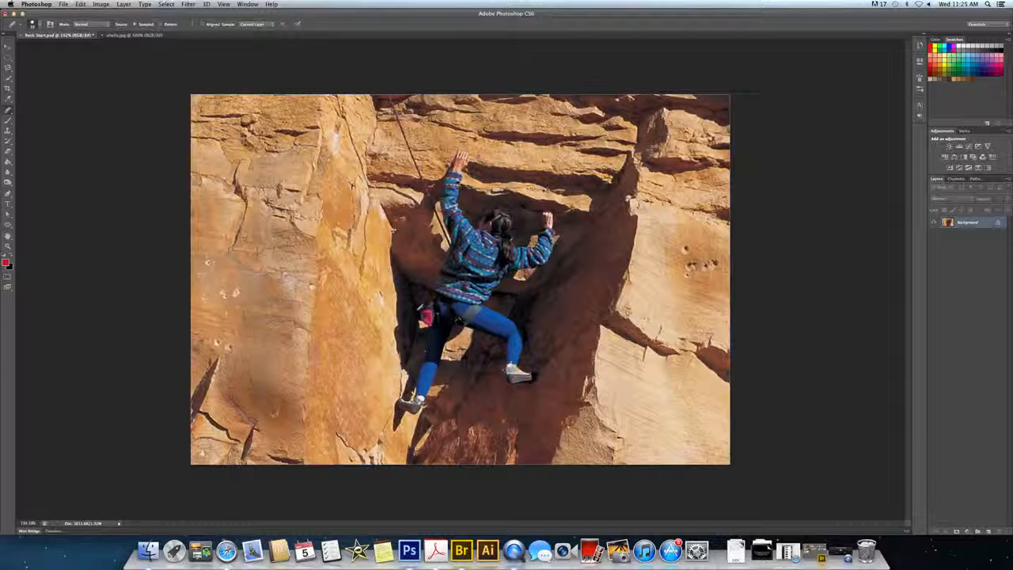
pyautogui.click(276, 413)
# Heal the pair of pale chips midway up the left-hand rock face using nearby sampled rock texture
pyautogui.click(205, 296)
pyautogui.click(229, 296)
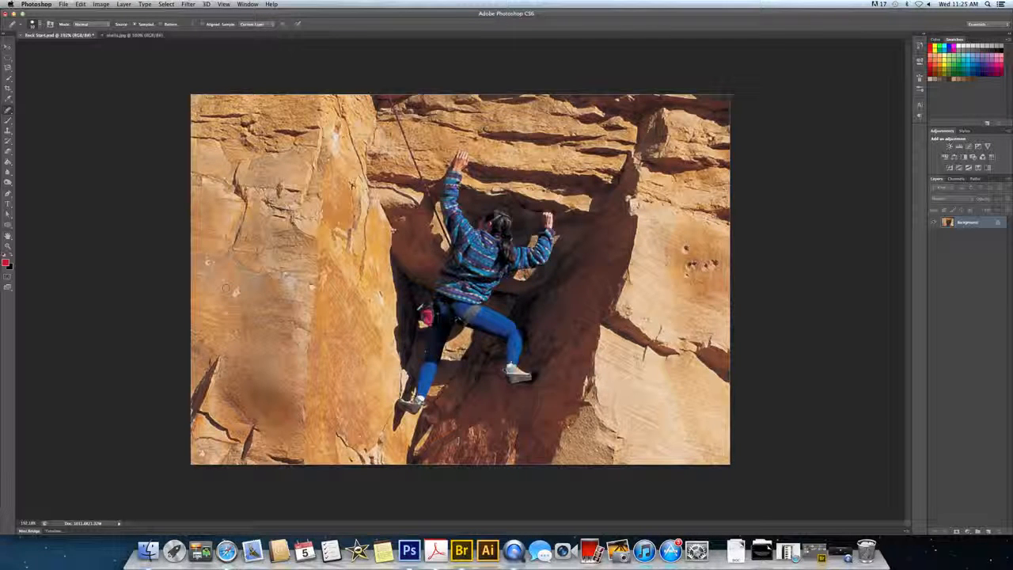
pyautogui.click(238, 291)
pyautogui.click(230, 293)
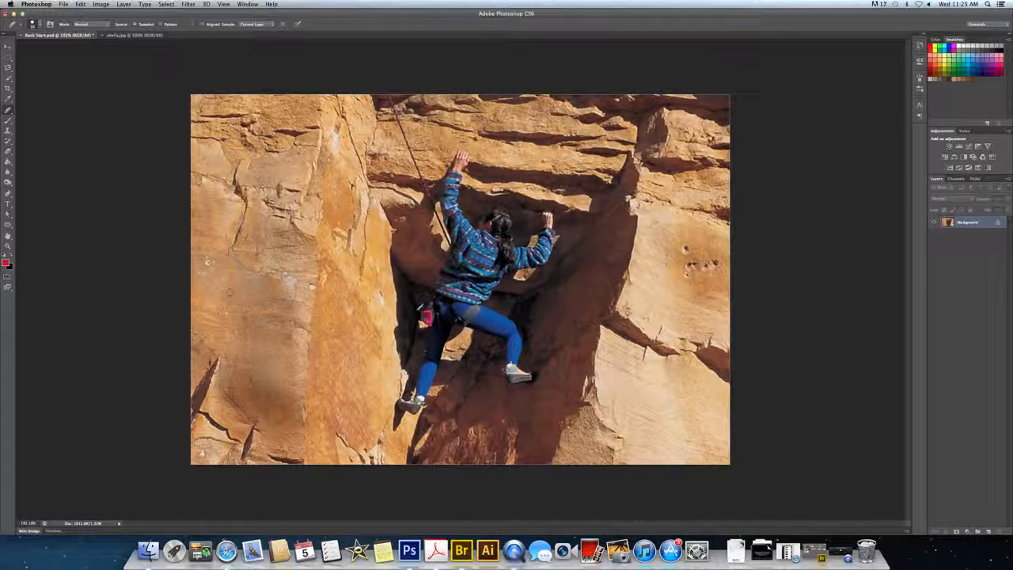
# Patch the cluster of dark holes on the right-hand rock with clean stone using the Patch tool, and clear the selection
pyautogui.click(8, 109)
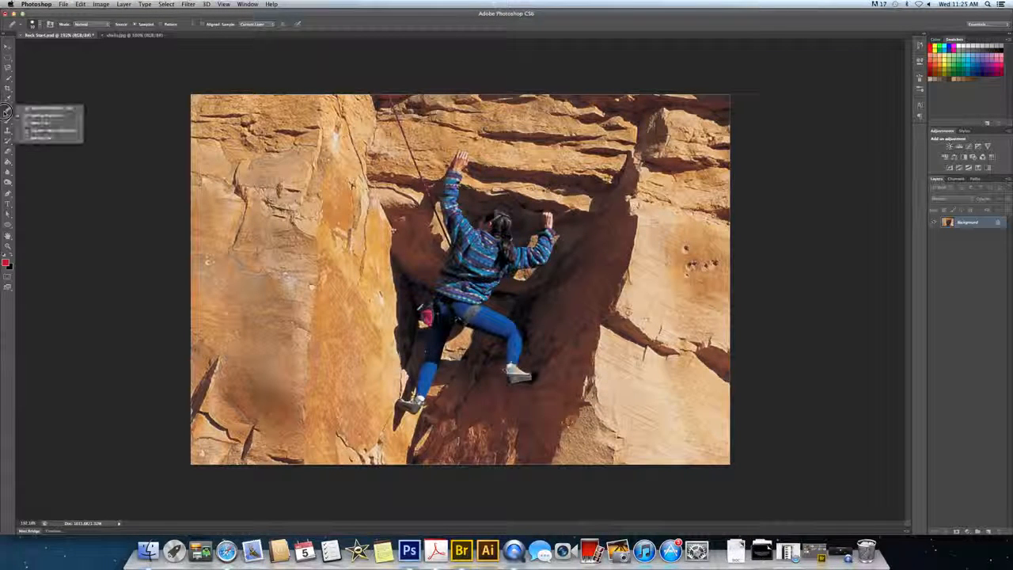
pyautogui.click(40, 123)
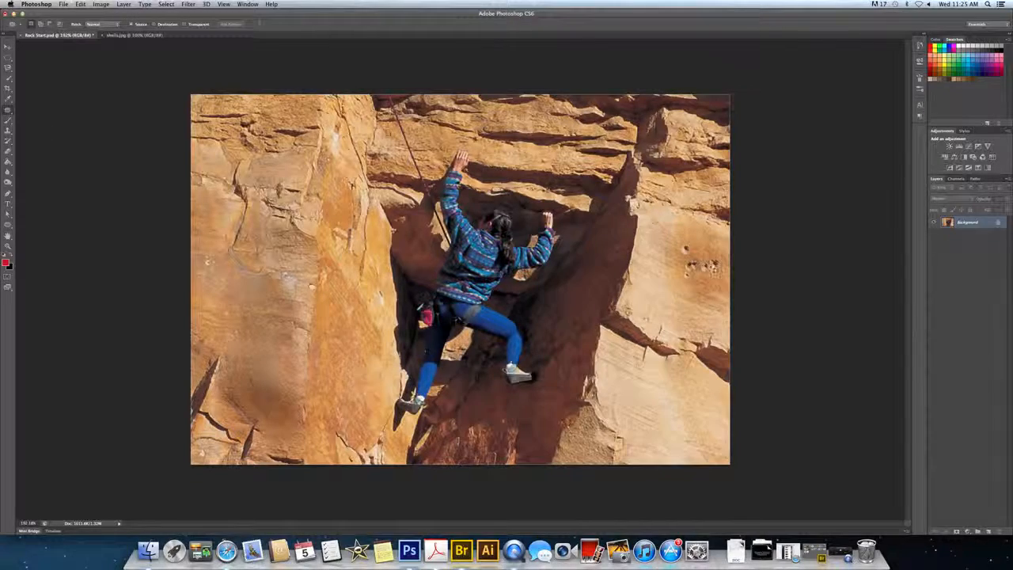
pyautogui.scroll(-1, 716, 271)
pyautogui.scroll(2, 714, 271)
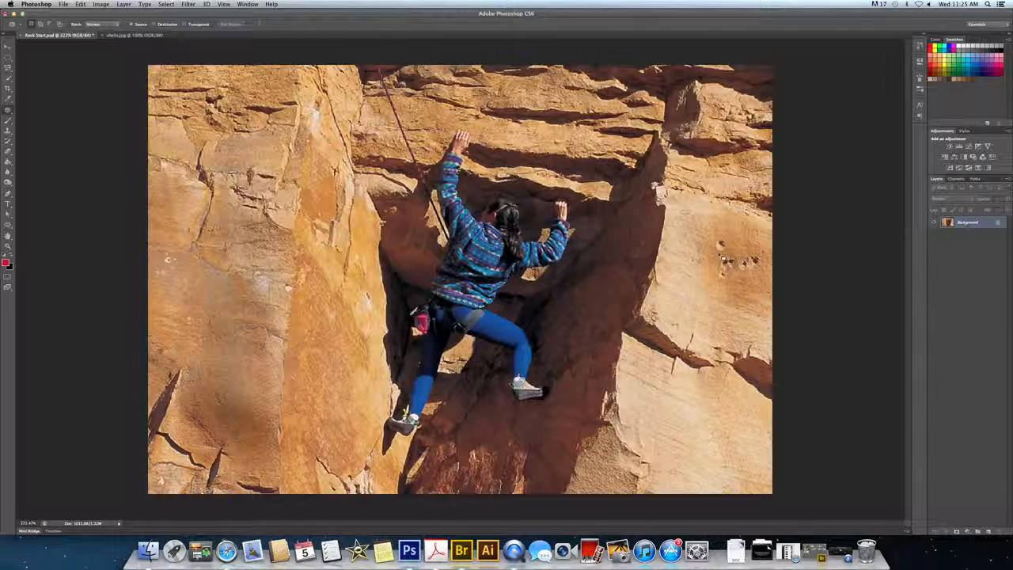
pyautogui.moveTo(711, 248); pyautogui.dragTo(710, 250)
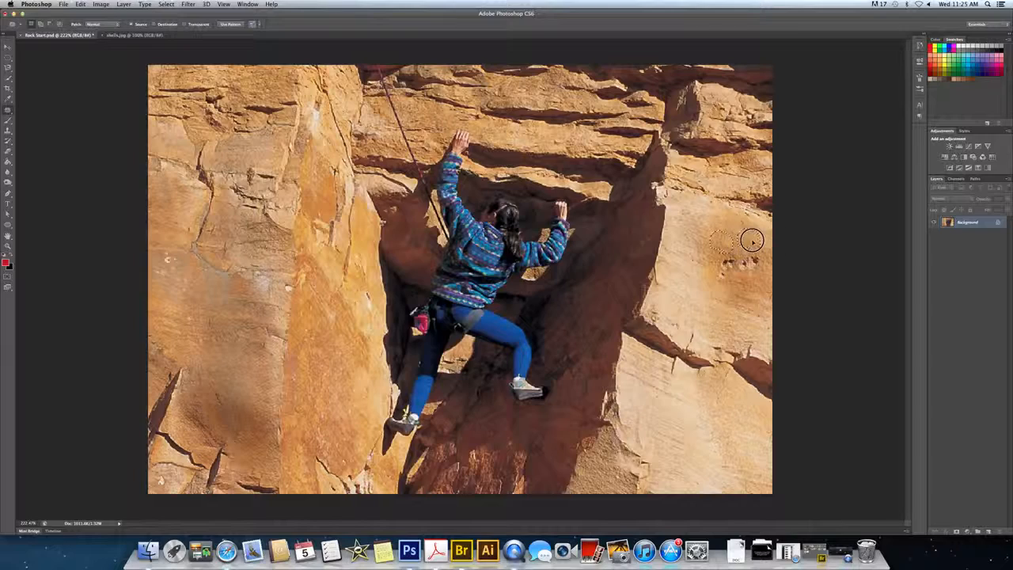
pyautogui.moveTo(752, 239)
pyautogui.mouseDown()
pyautogui.moveTo(723, 261)
pyautogui.moveTo(764, 250)
pyautogui.moveTo(738, 250)
pyautogui.moveTo(740, 234)
pyautogui.moveTo(750, 262)
pyautogui.moveTo(737, 233)
pyautogui.mouseUp()
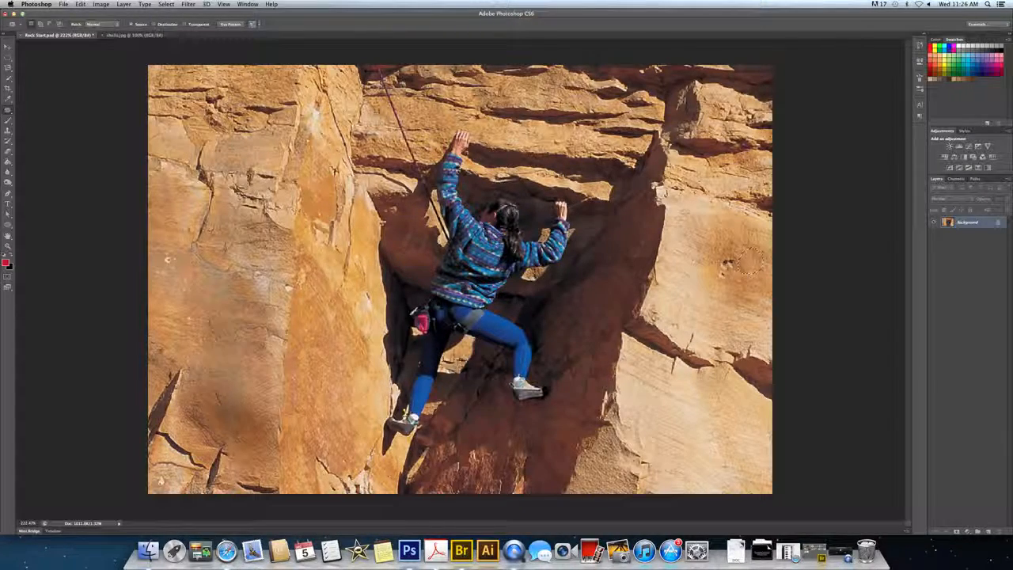
pyautogui.moveTo(725, 266); pyautogui.dragTo(724, 230)
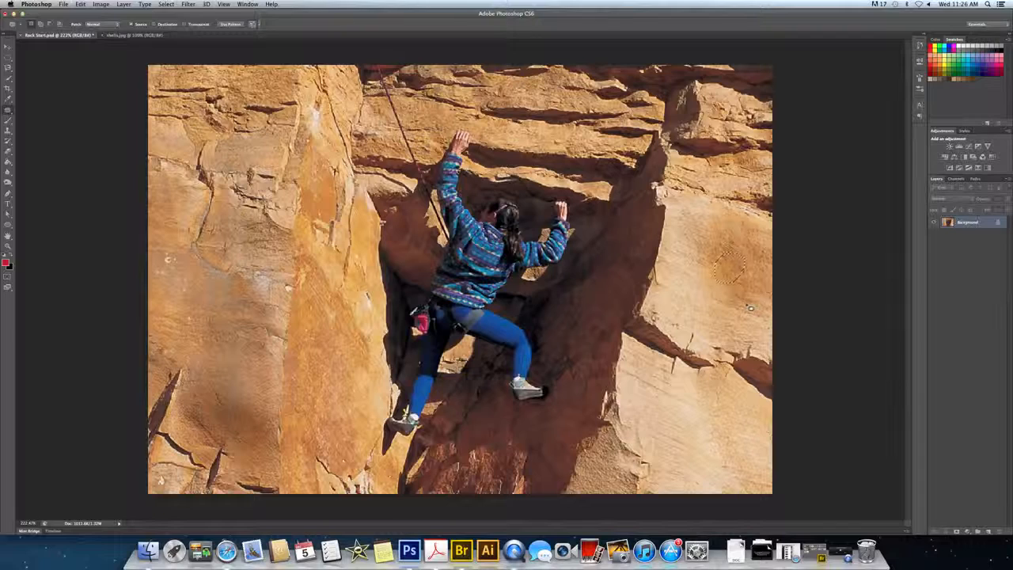
pyautogui.press('super+d')
# Remove the remaining pale blemishes on the left-hand rock with the Content-Aware Spot Healing Brush
pyautogui.moveTo(7, 110); pyautogui.dragTo(40, 108)
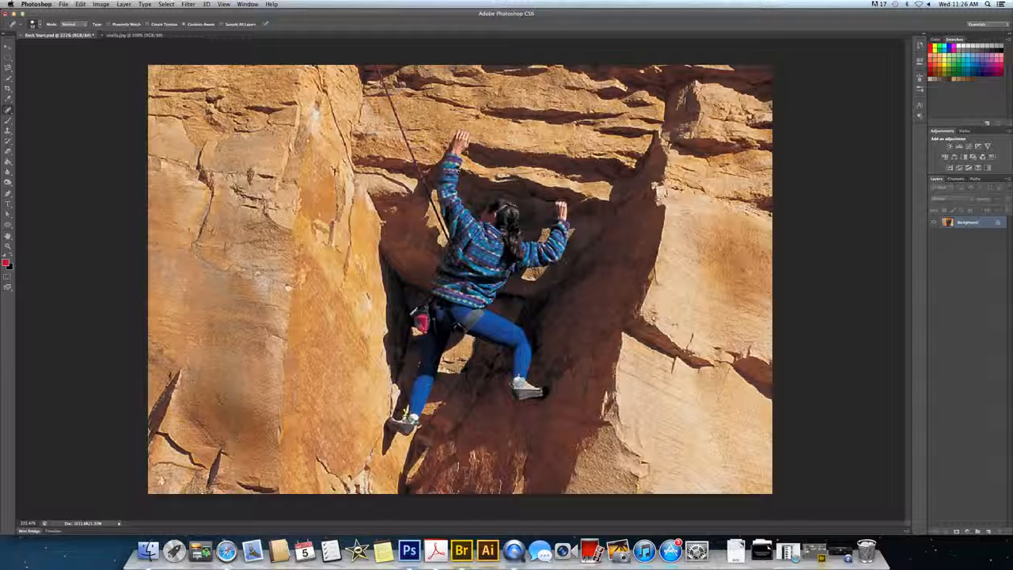
pyautogui.moveTo(182, 276); pyautogui.dragTo(176, 269)
pyautogui.press('super+z')
pyautogui.click(161, 480)
pyautogui.moveTo(363, 295); pyautogui.dragTo(372, 308)
# Switch to shells.jpg and clone the brown stone onto the empty sand above and left of the original with the Clone Stamp
pyautogui.click(8, 111)
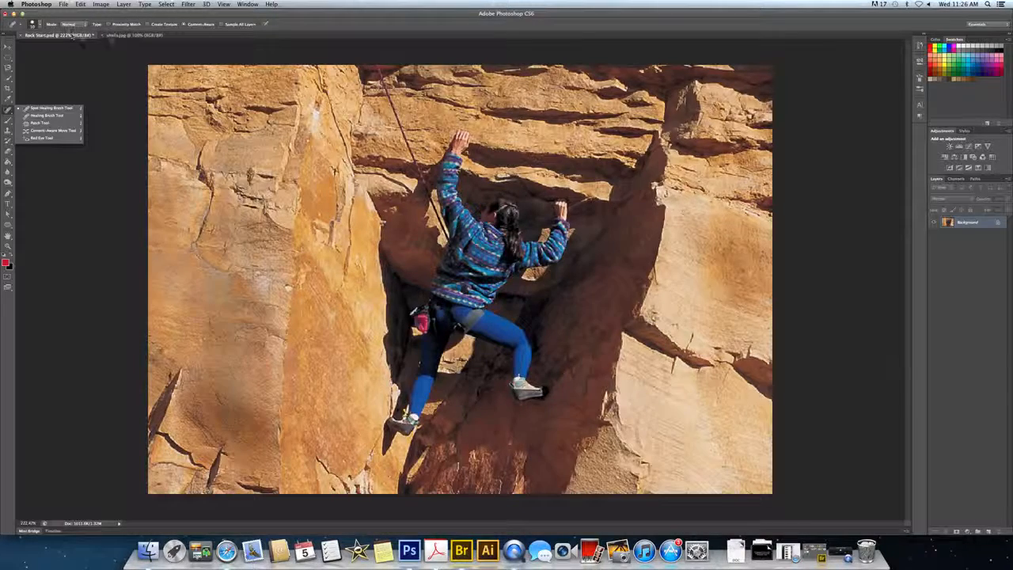
pyautogui.click(131, 35)
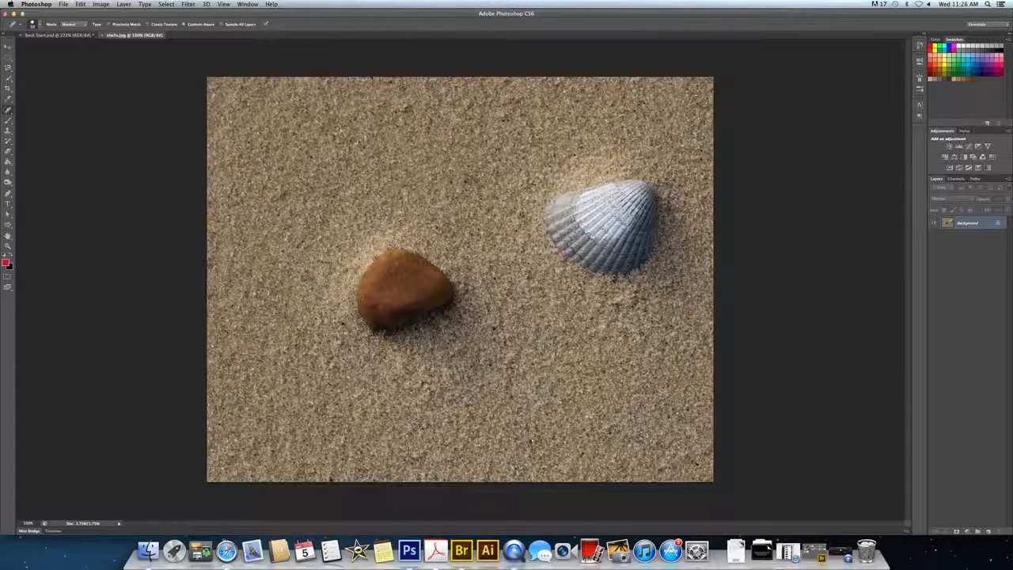
pyautogui.click(9, 131)
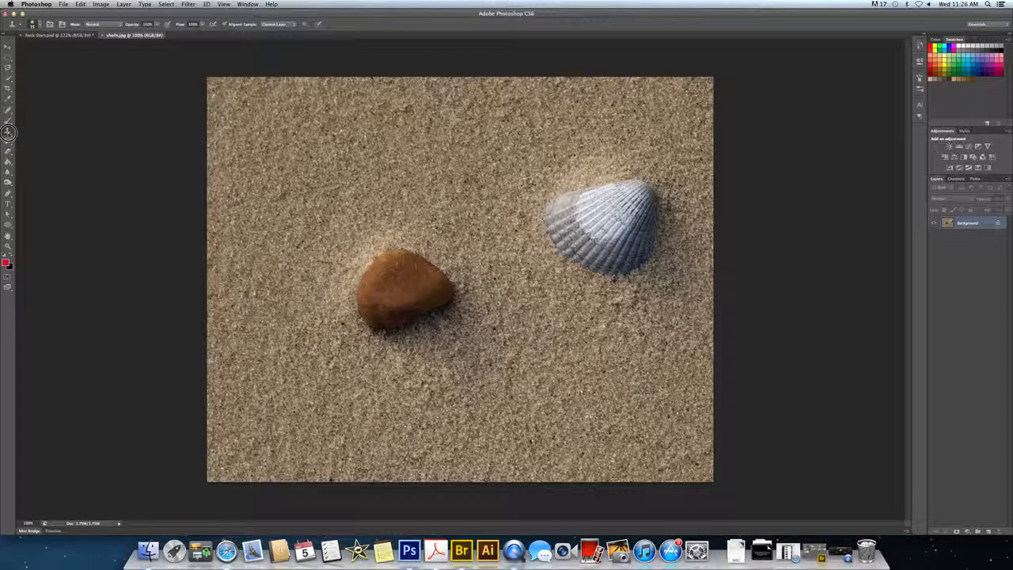
pyautogui.click(22, 132)
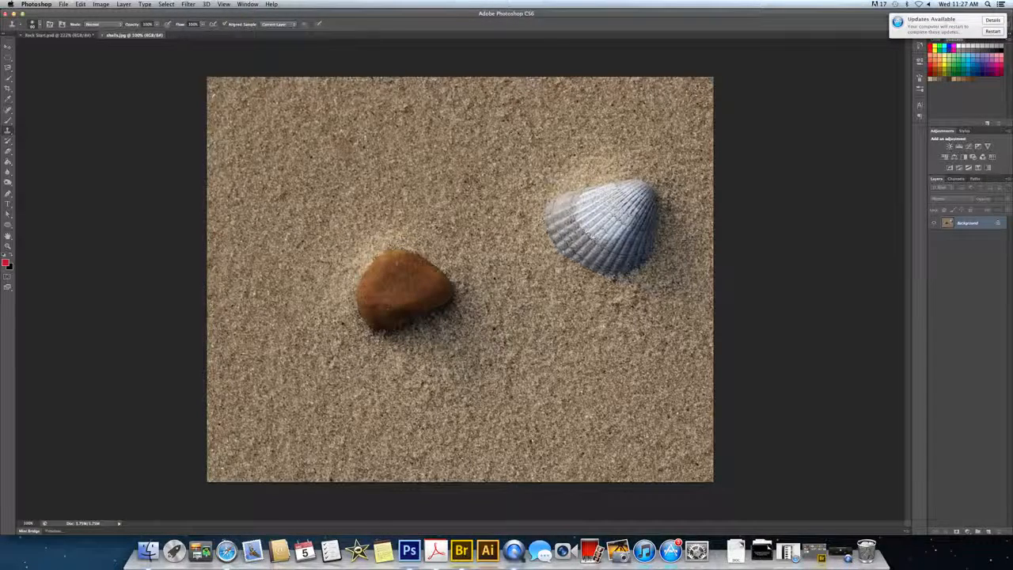
pyautogui.moveTo(337, 153)
pyautogui.mouseDown()
pyautogui.moveTo(335, 170)
pyautogui.moveTo(361, 161)
pyautogui.moveTo(304, 155)
pyautogui.moveTo(349, 127)
pyautogui.moveTo(373, 146)
pyautogui.moveTo(376, 166)
pyautogui.moveTo(312, 172)
pyautogui.moveTo(308, 198)
pyautogui.moveTo(388, 170)
pyautogui.moveTo(400, 154)
pyautogui.moveTo(392, 135)
pyautogui.moveTo(358, 109)
pyautogui.moveTo(304, 133)
pyautogui.moveTo(302, 153)
pyautogui.moveTo(346, 173)
pyautogui.moveTo(374, 151)
pyautogui.moveTo(367, 134)
pyautogui.moveTo(344, 127)
pyautogui.moveTo(315, 187)
pyautogui.moveTo(388, 175)
pyautogui.moveTo(337, 202)
pyautogui.moveTo(358, 198)
pyautogui.mouseUp()
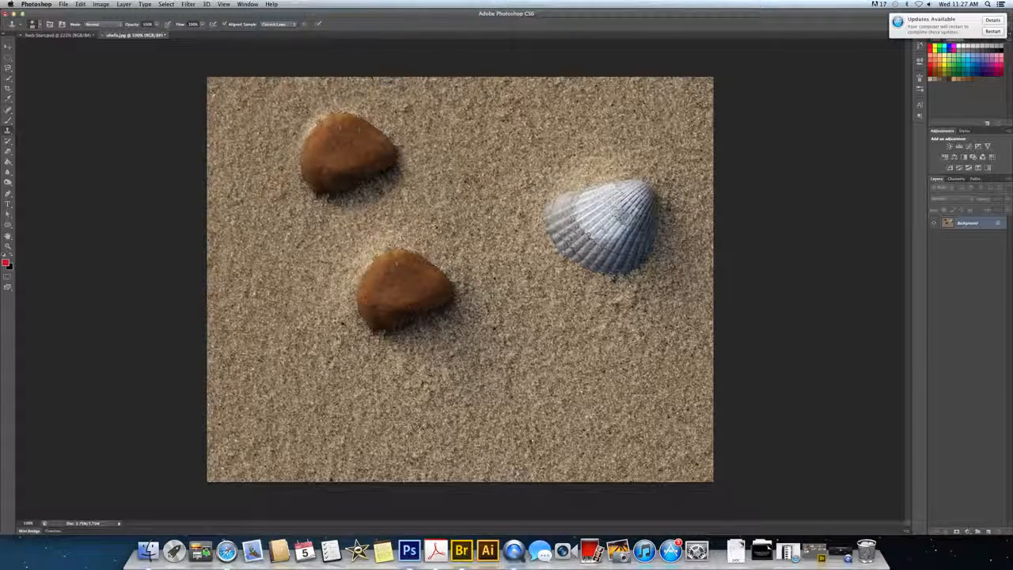
# Sample the white shell and clone a copy of it onto the sand directly below the original
pyautogui.keyDown('alt'); pyautogui.click(612, 223); pyautogui.keyUp('alt')
pyautogui.scroll(1, 611, 218)
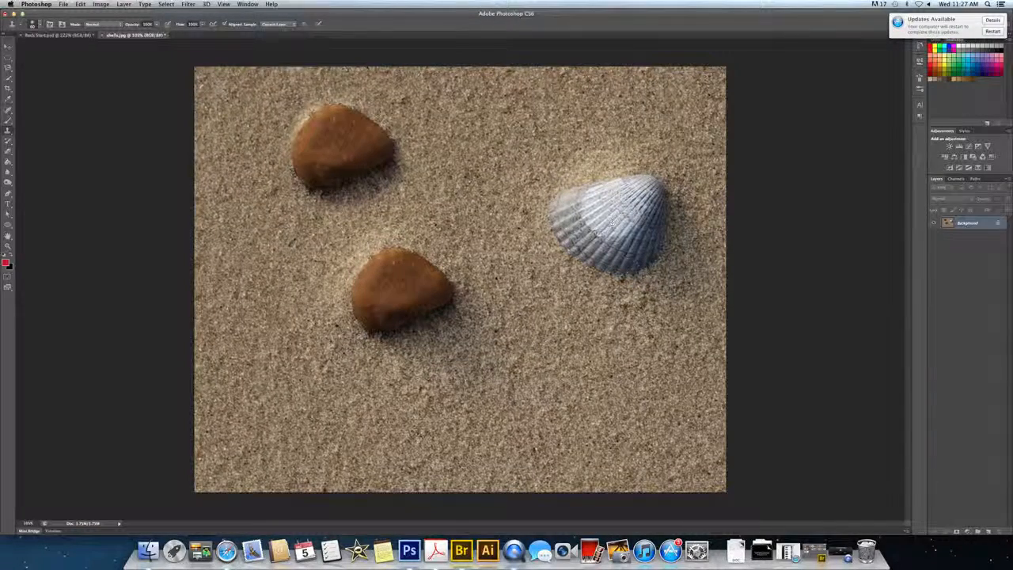
pyautogui.moveTo(605, 345)
pyautogui.mouseDown()
pyautogui.moveTo(596, 358)
pyautogui.moveTo(605, 339)
pyautogui.moveTo(546, 373)
pyautogui.moveTo(576, 372)
pyautogui.moveTo(593, 355)
pyautogui.moveTo(594, 408)
pyautogui.moveTo(594, 351)
pyautogui.moveTo(629, 328)
pyautogui.moveTo(639, 353)
pyautogui.moveTo(611, 344)
pyautogui.moveTo(618, 389)
pyautogui.moveTo(643, 411)
pyautogui.moveTo(629, 405)
pyautogui.moveTo(633, 380)
pyautogui.moveTo(625, 400)
pyautogui.moveTo(633, 332)
pyautogui.moveTo(594, 324)
pyautogui.moveTo(523, 348)
pyautogui.moveTo(589, 418)
pyautogui.moveTo(652, 351)
pyautogui.moveTo(633, 316)
pyautogui.moveTo(570, 336)
pyautogui.moveTo(593, 412)
pyautogui.moveTo(610, 335)
pyautogui.mouseUp()
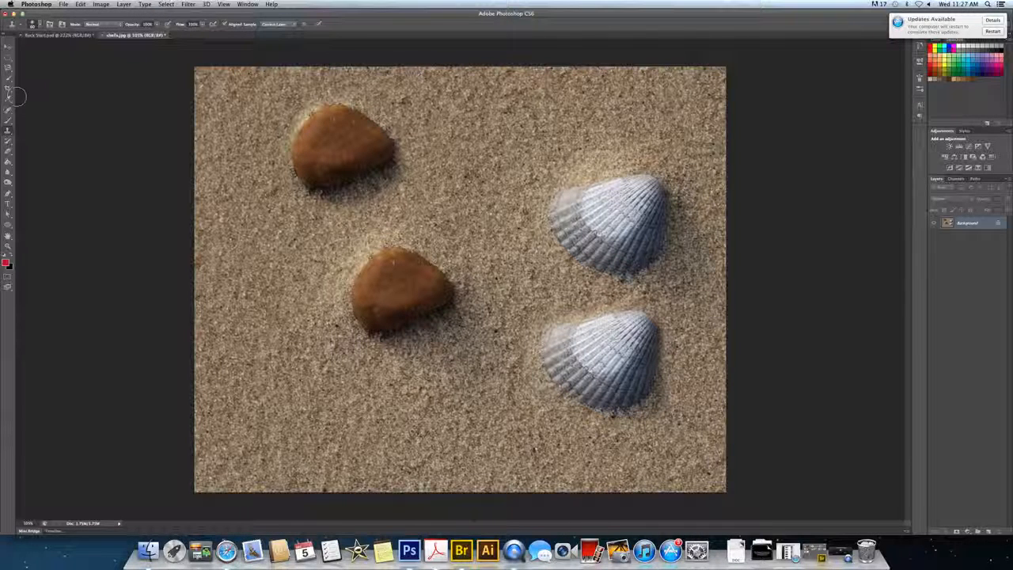
# Remove the original brown stone and its leftover shadow with the Patch tool in Content-Aware mode, clearing the selection after each patch
pyautogui.click(7, 109)
pyautogui.click(8, 111)
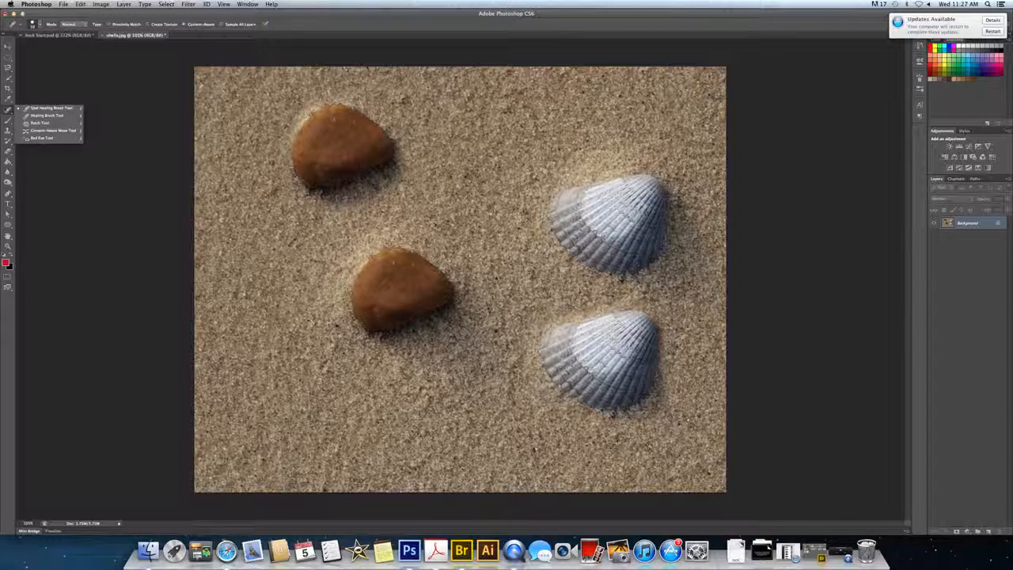
pyautogui.click(32, 122)
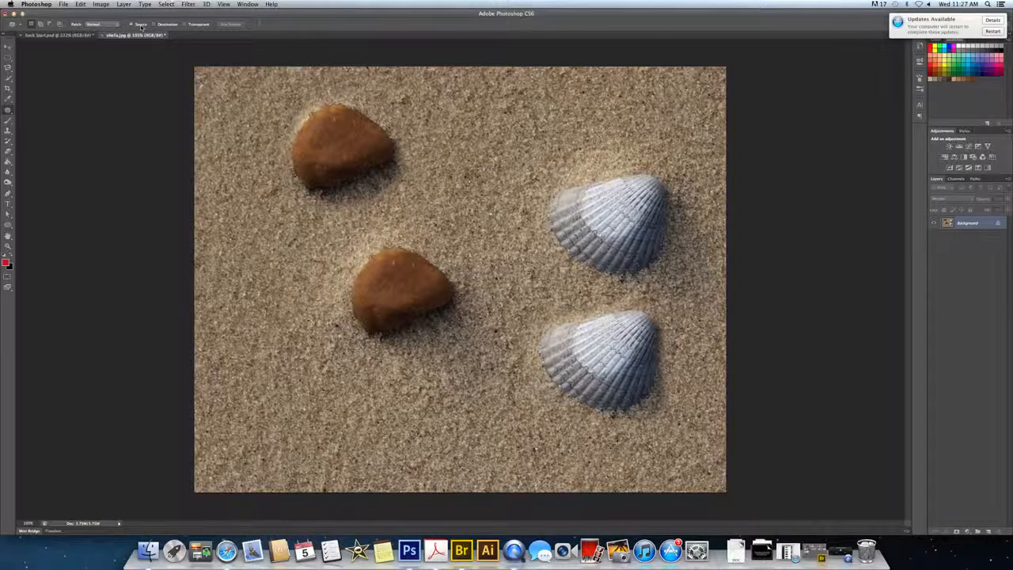
pyautogui.click(102, 24)
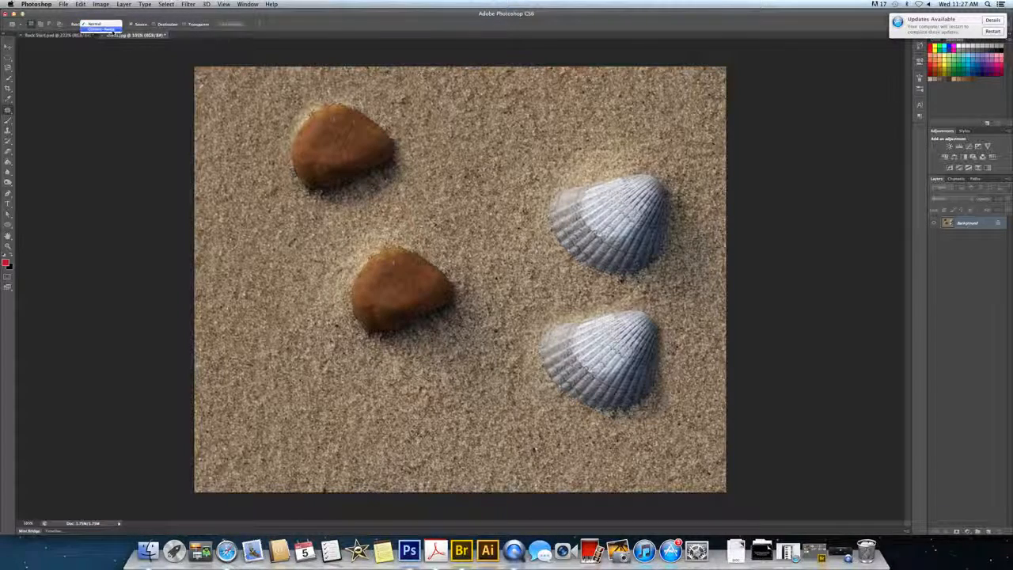
pyautogui.click(115, 30)
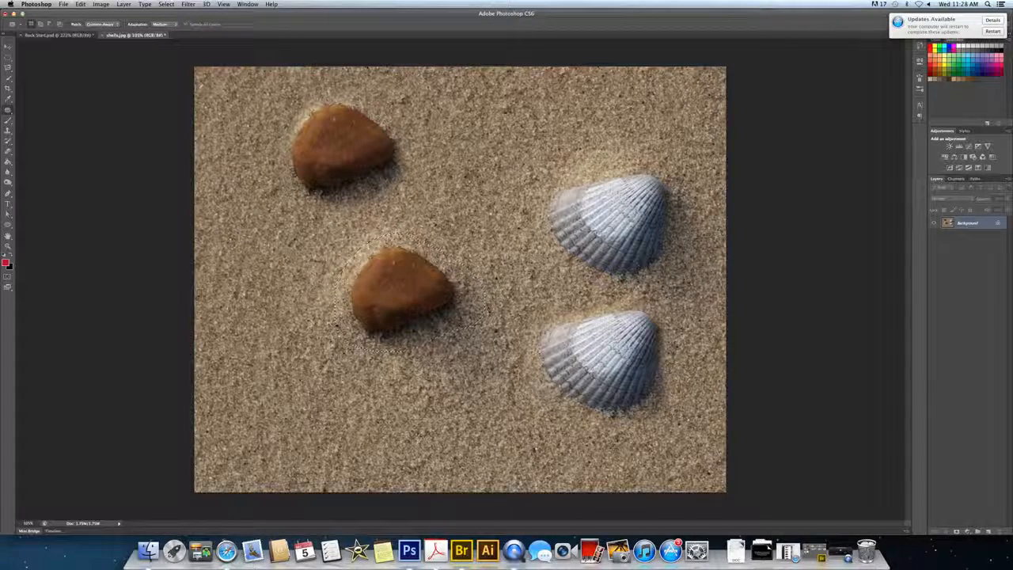
pyautogui.moveTo(406, 288); pyautogui.dragTo(305, 392)
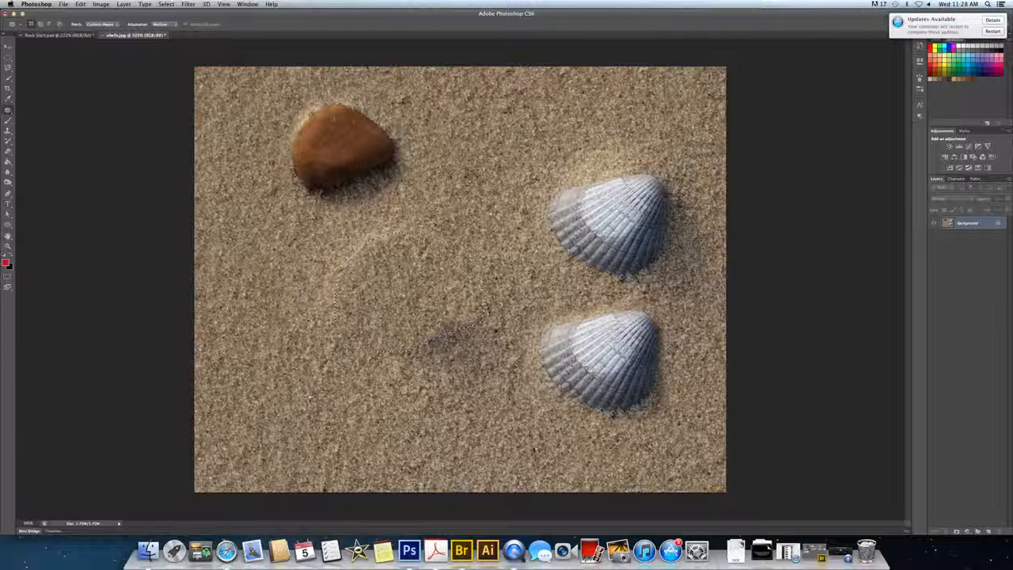
pyautogui.press('super+d')
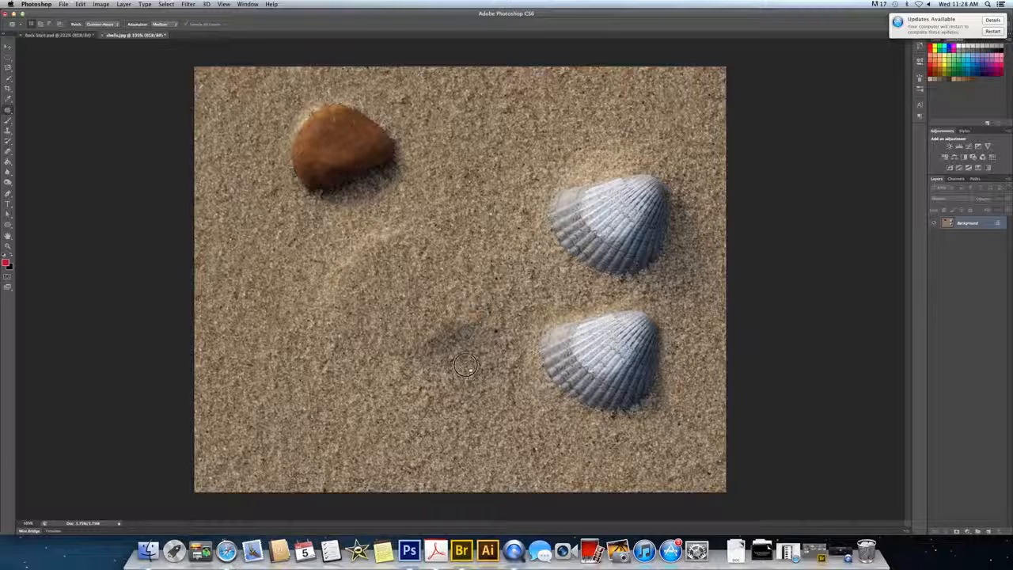
pyautogui.moveTo(466, 330); pyautogui.dragTo(363, 403)
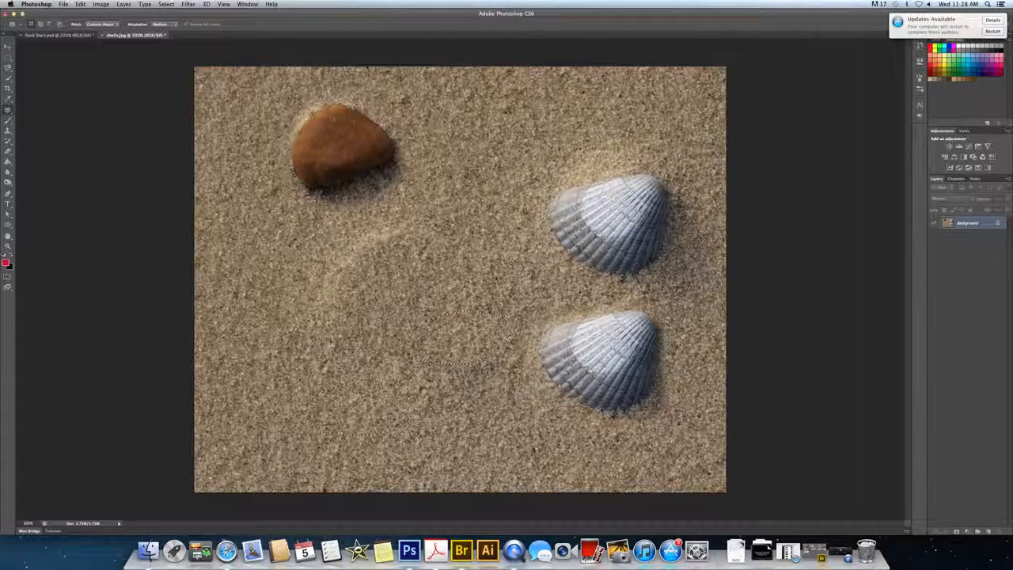
pyautogui.press('super+d')
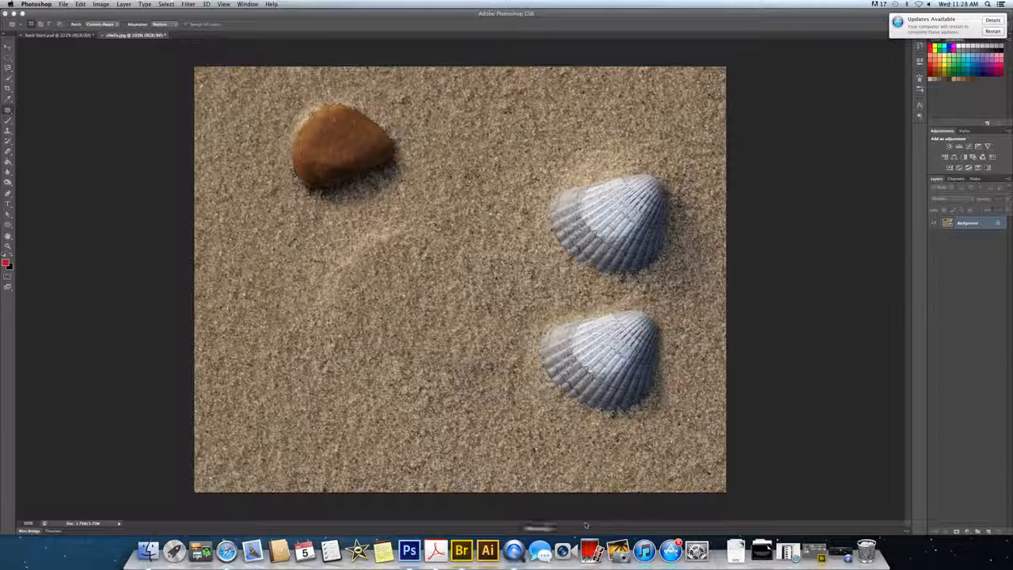
pyautogui.click(520, 550)
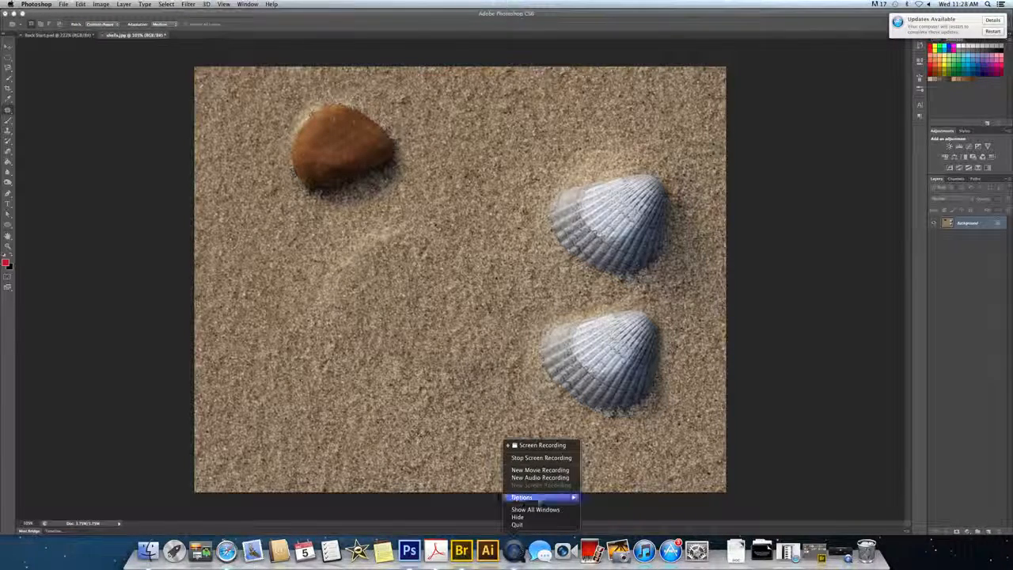